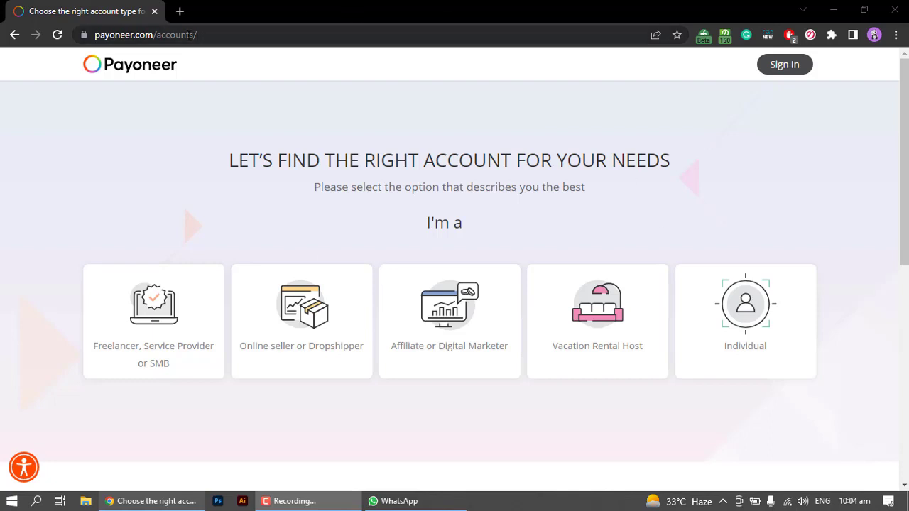
- Choose Freelancer/SMB, international client payments and under $10,000 monthly volume to get the account recommendation
{"action": "left_click", "coordinate": [203, 36]}
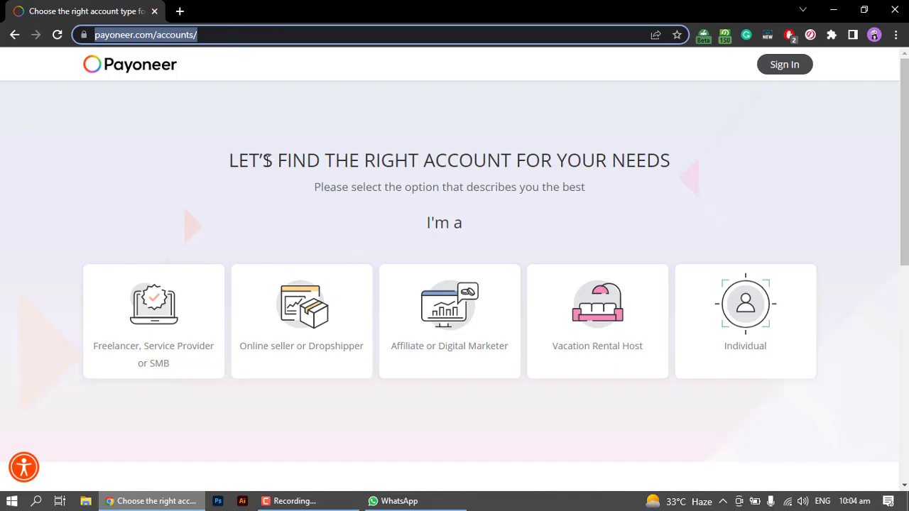
{"action": "left_click", "coordinate": [151, 204]}
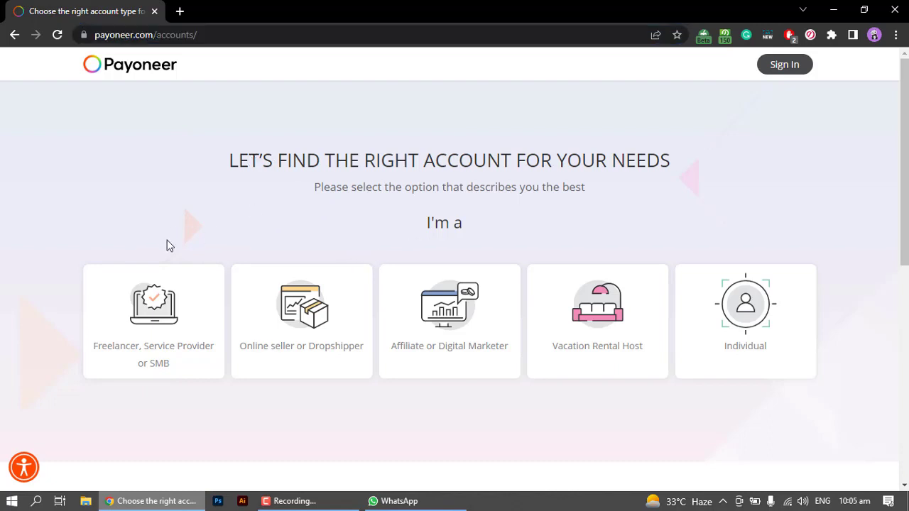
{"action": "left_click", "coordinate": [187, 314]}
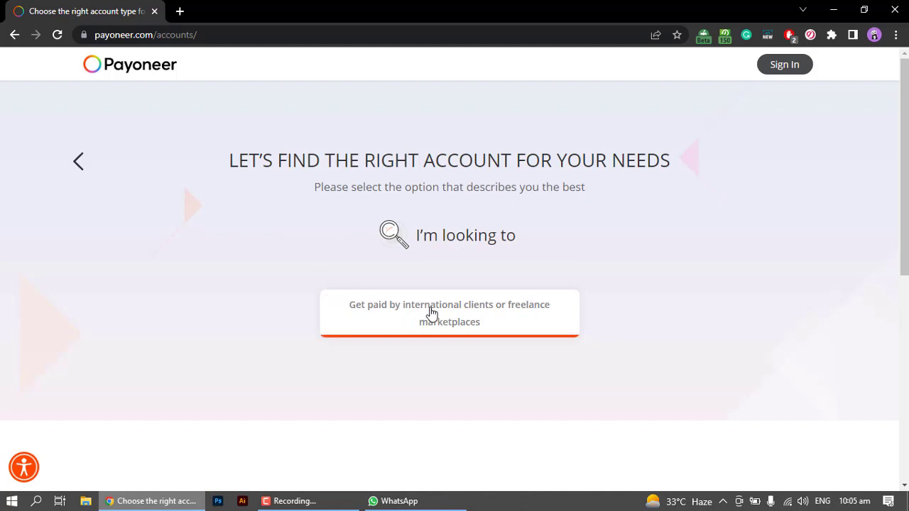
{"action": "left_click", "coordinate": [430, 311]}
{"action": "scroll", "coordinate": [337, 297], "scroll_direction": "down", "scroll_amount": 2}
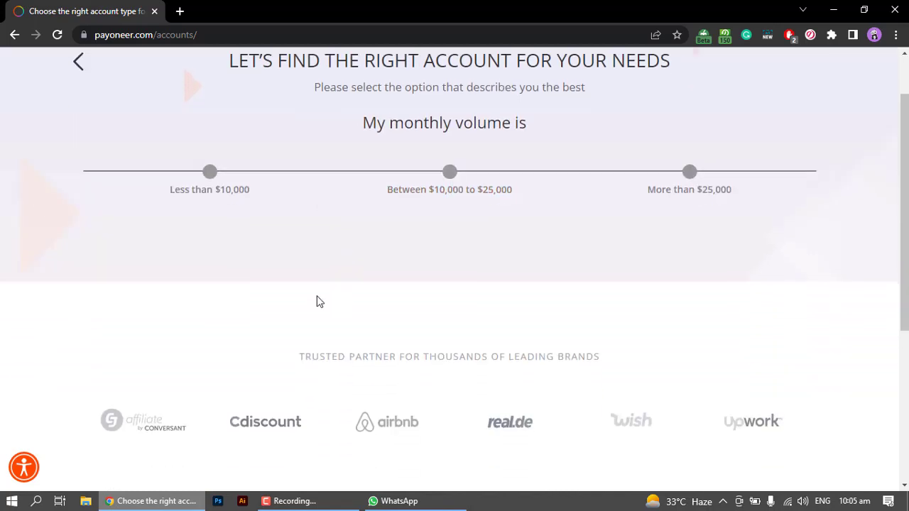
{"action": "scroll", "coordinate": [317, 300], "scroll_direction": "up", "scroll_amount": 2}
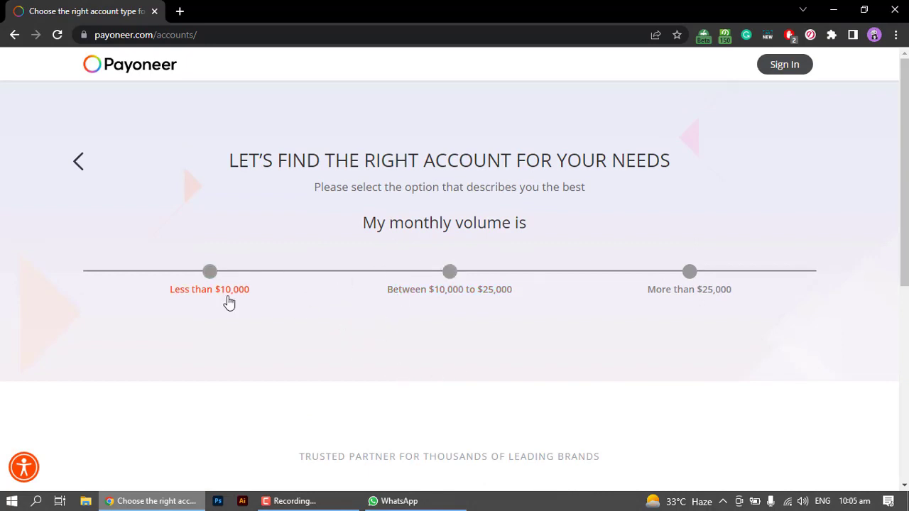
{"action": "left_click", "coordinate": [217, 272]}
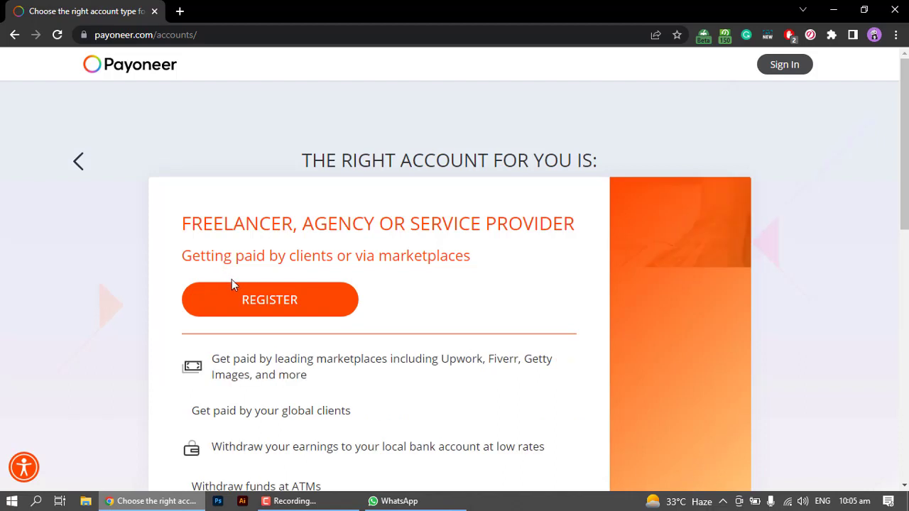
{"action": "scroll", "coordinate": [441, 290], "scroll_direction": "down", "scroll_amount": 2}
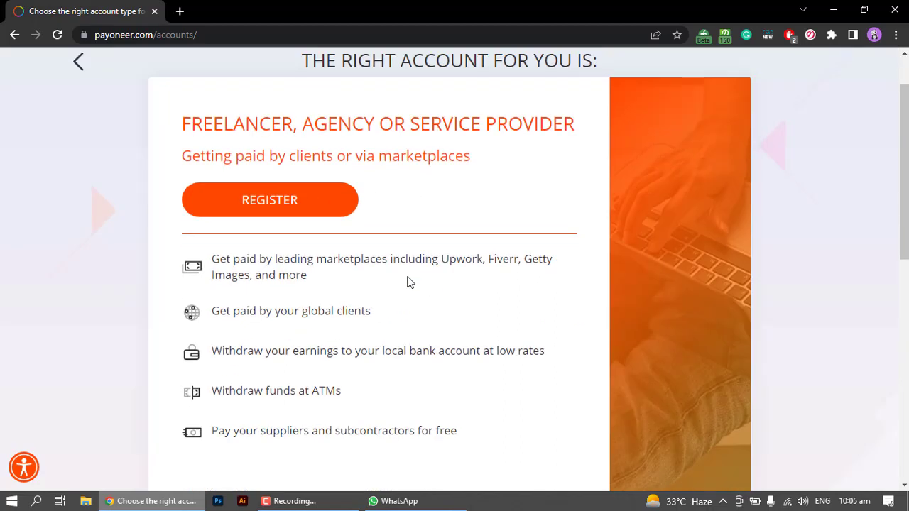
- Open the Individual sign-up form via REGISTER and start entering the user's first name
{"action": "left_click", "coordinate": [311, 213]}
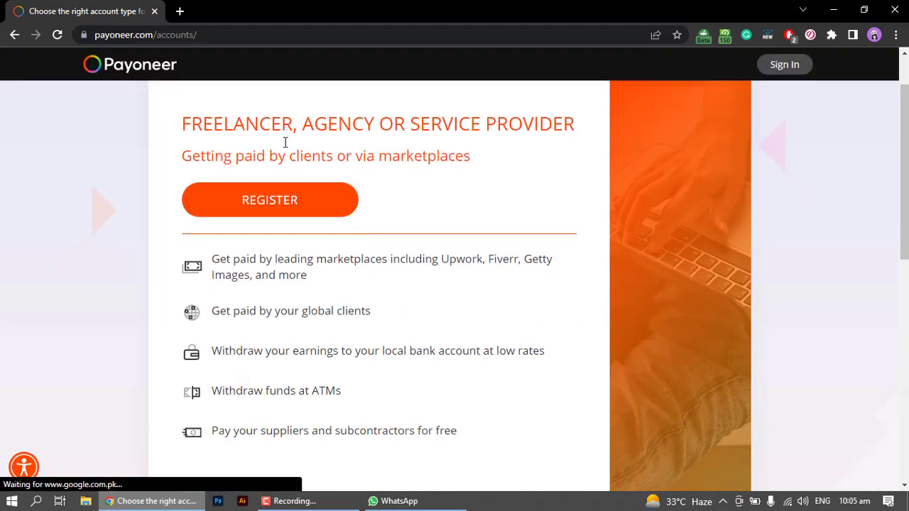
{"action": "left_click", "coordinate": [290, 199]}
{"action": "scroll", "coordinate": [242, 327], "scroll_direction": "down", "scroll_amount": 2}
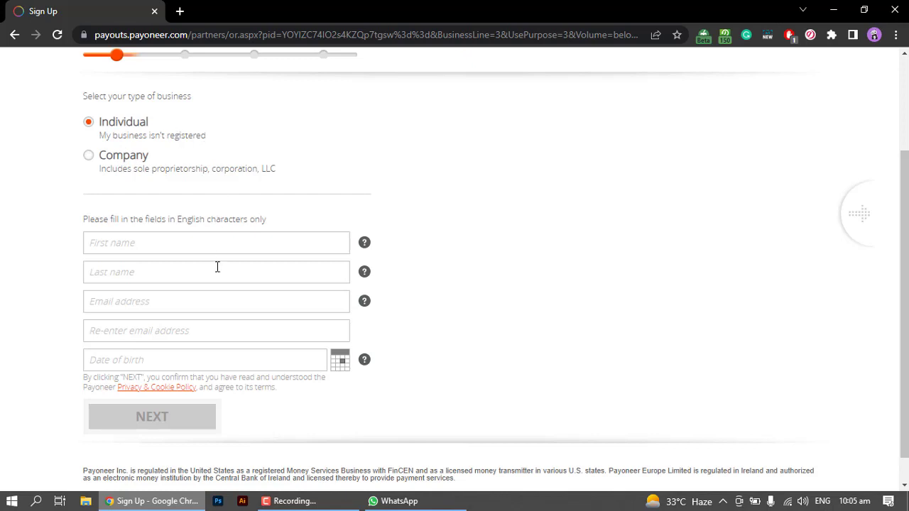
{"action": "left_click", "coordinate": [205, 243]}
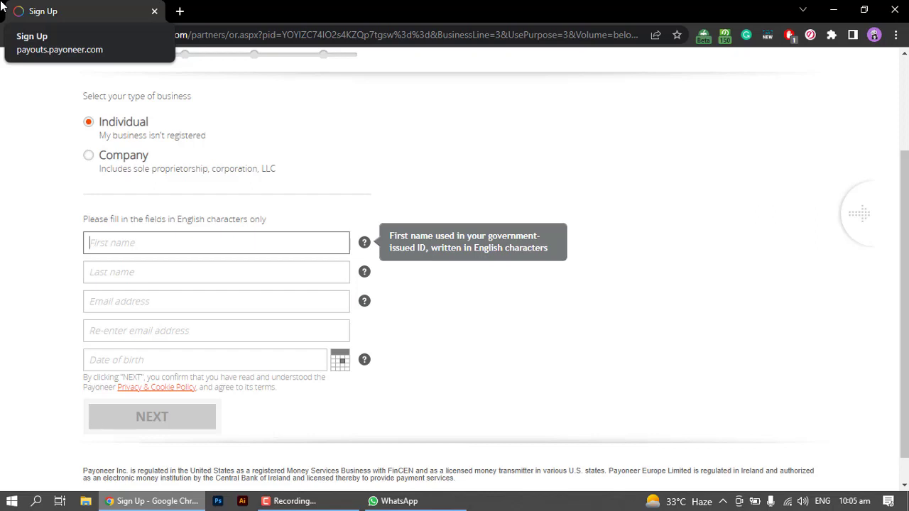
{"action": "type", "text": "Rimsh"}
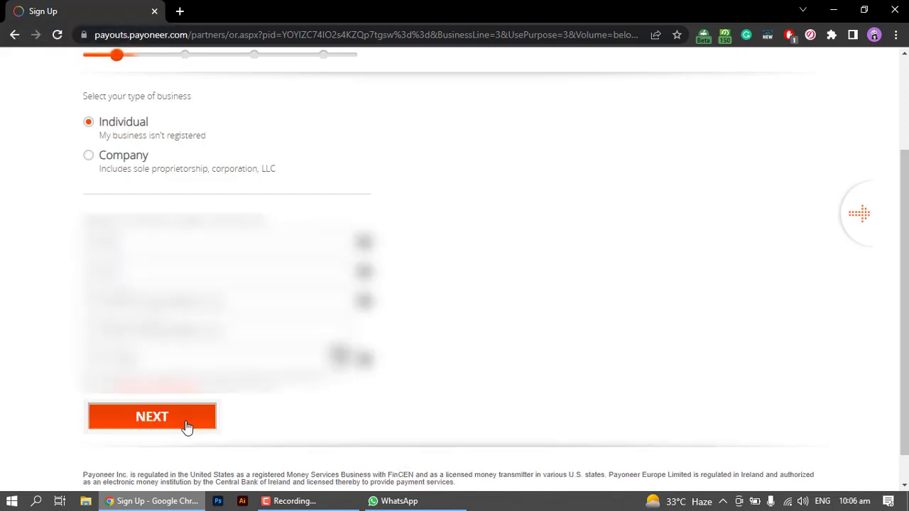
- Fill in the street address, mobile number and SMS verification code, then submit Contact Details
{"action": "left_click", "coordinate": [187, 426]}
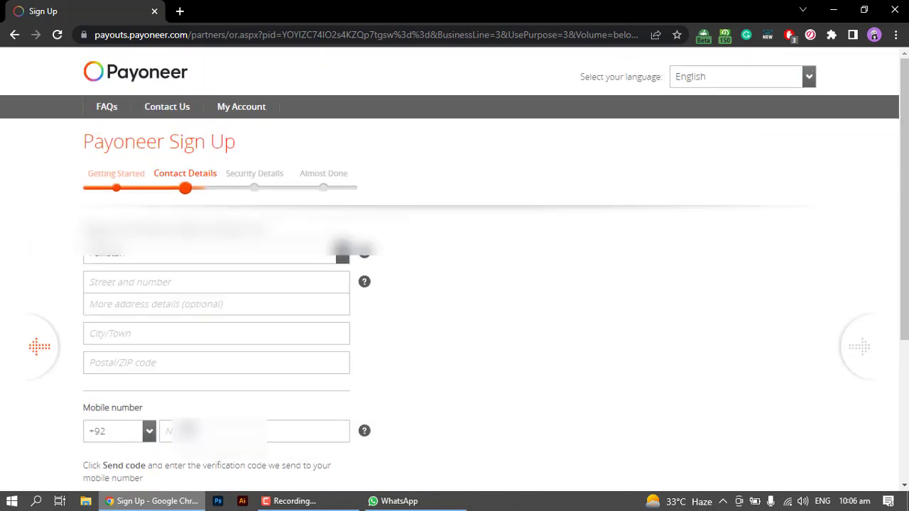
{"action": "left_click", "coordinate": [163, 281]}
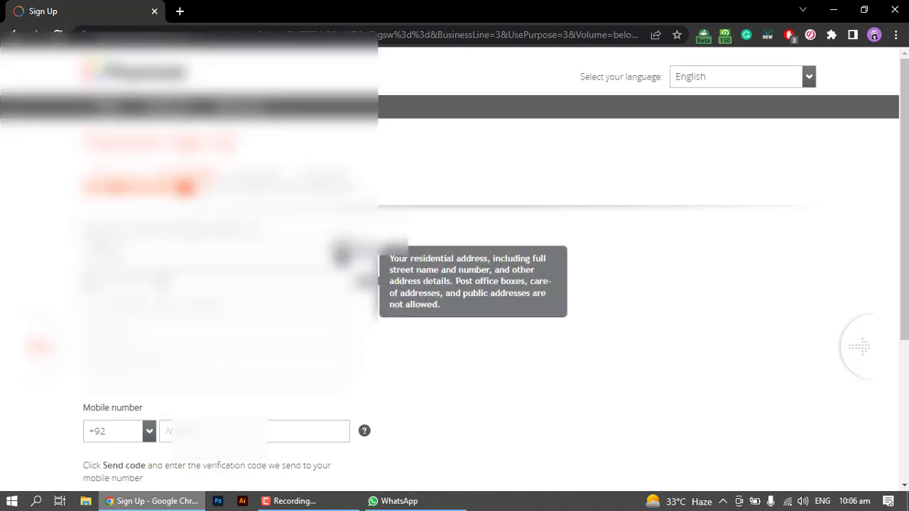
{"action": "left_click", "coordinate": [297, 441]}
{"action": "type", "text": "30"}
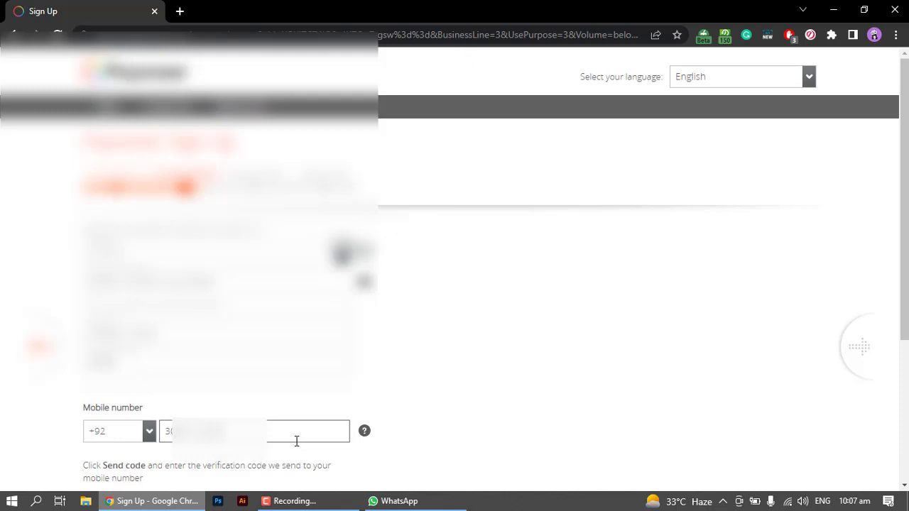
{"action": "scroll", "coordinate": [297, 441], "scroll_direction": "down", "scroll_amount": 3}
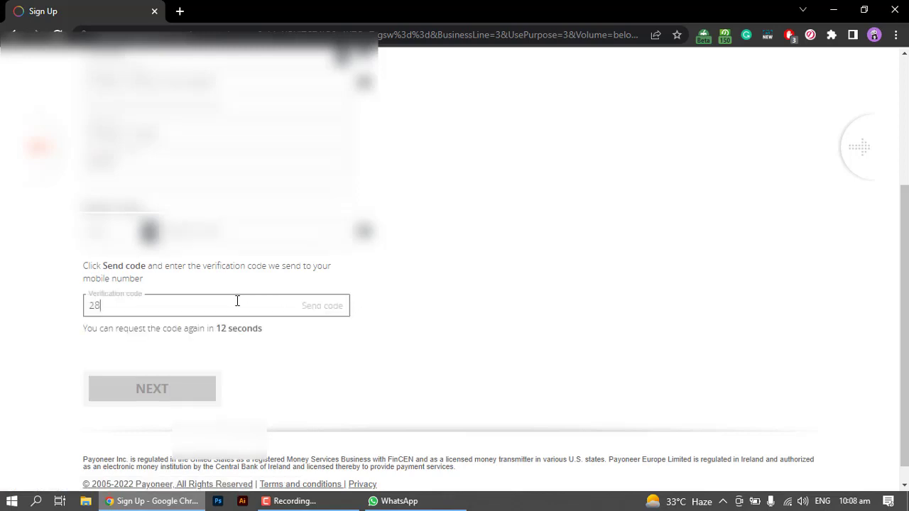
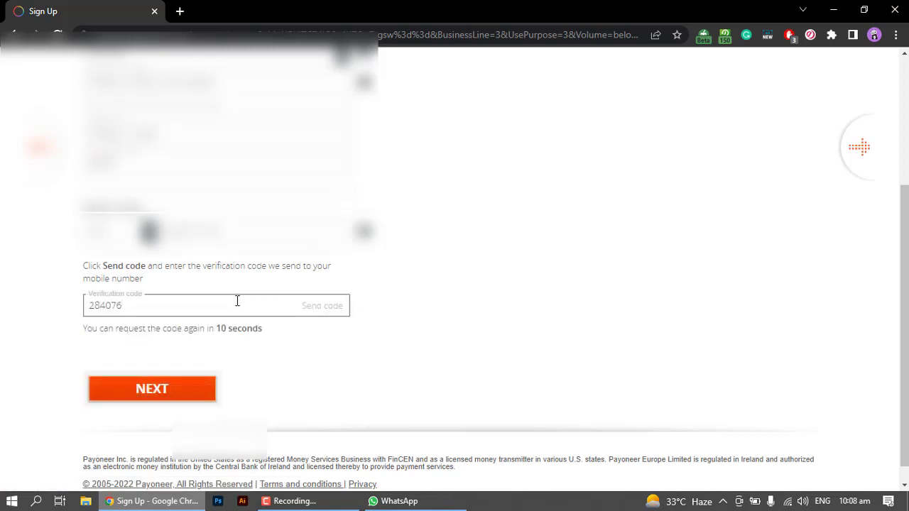
{"action": "left_click", "coordinate": [190, 392]}
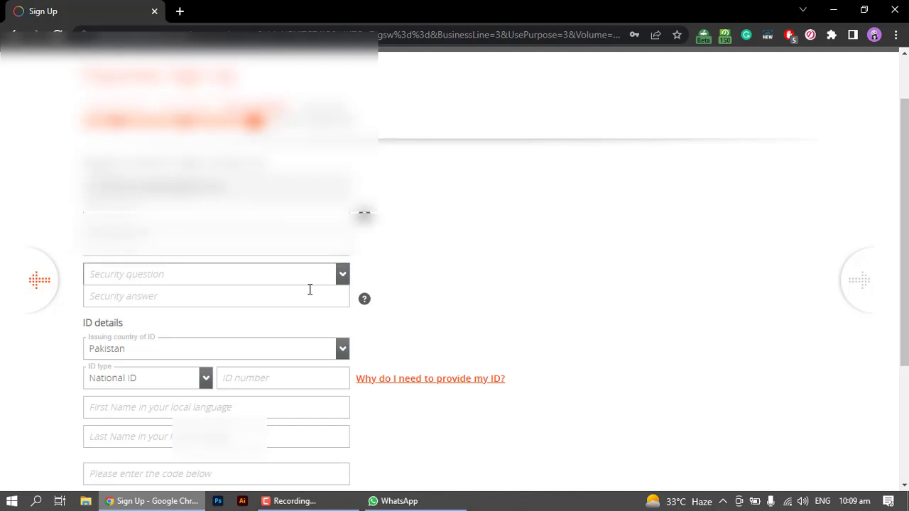
- Pick a security question from the security question list
{"action": "left_click", "coordinate": [337, 276]}
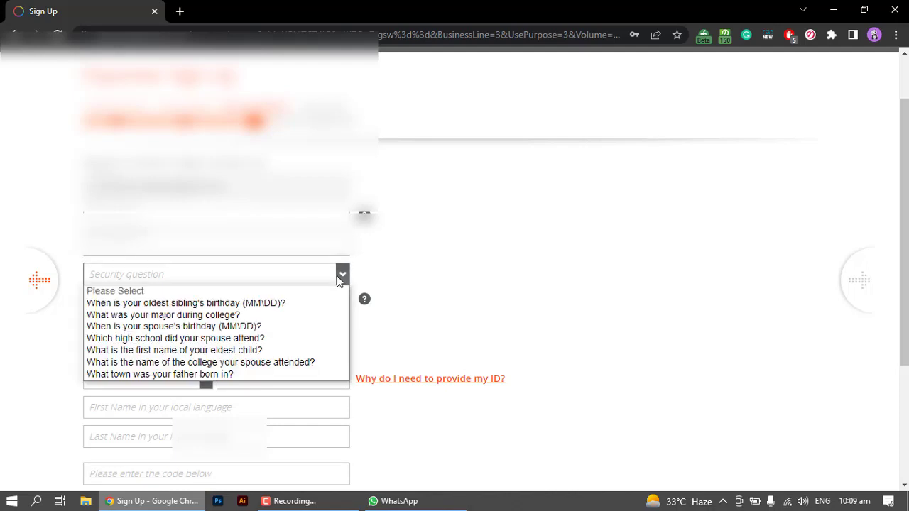
{"action": "left_click", "coordinate": [467, 238]}
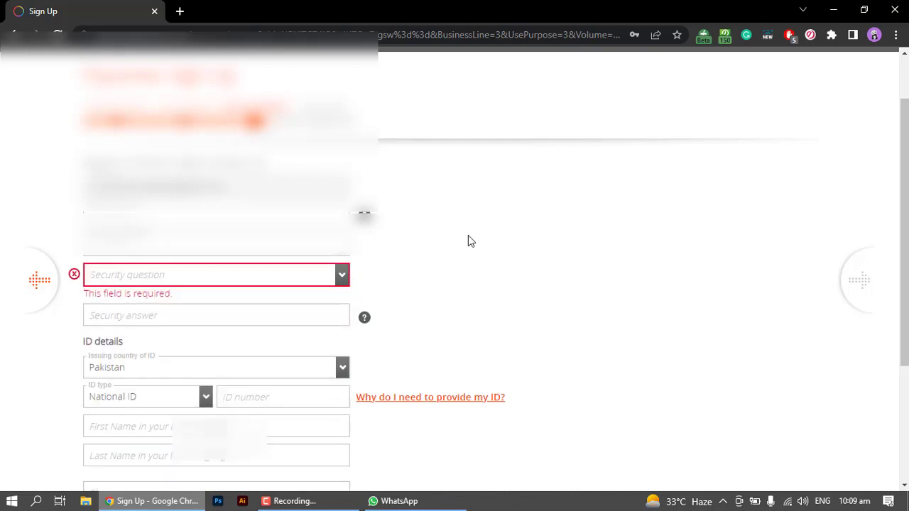
{"action": "left_click", "coordinate": [332, 282]}
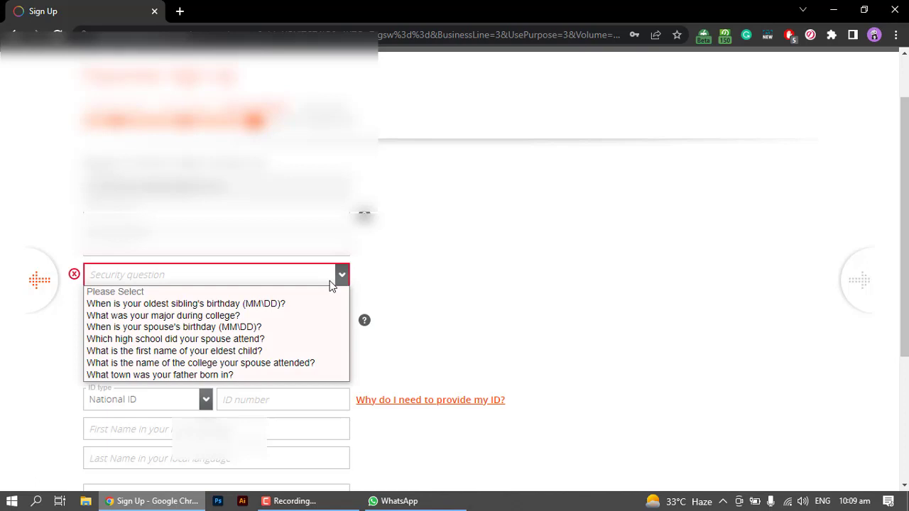
{"action": "left_click", "coordinate": [272, 372]}
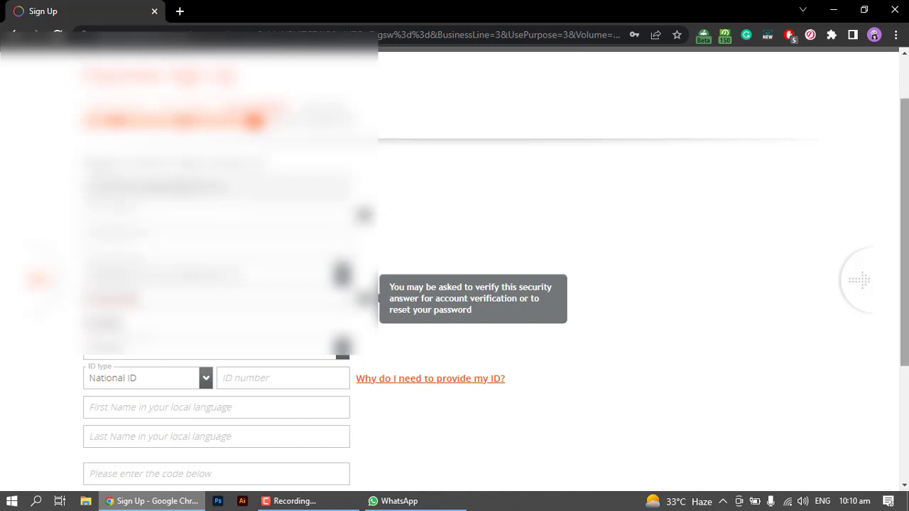
{"action": "left_click_drag", "start_coordinate": [906, 157], "coordinate": [906, 216]}
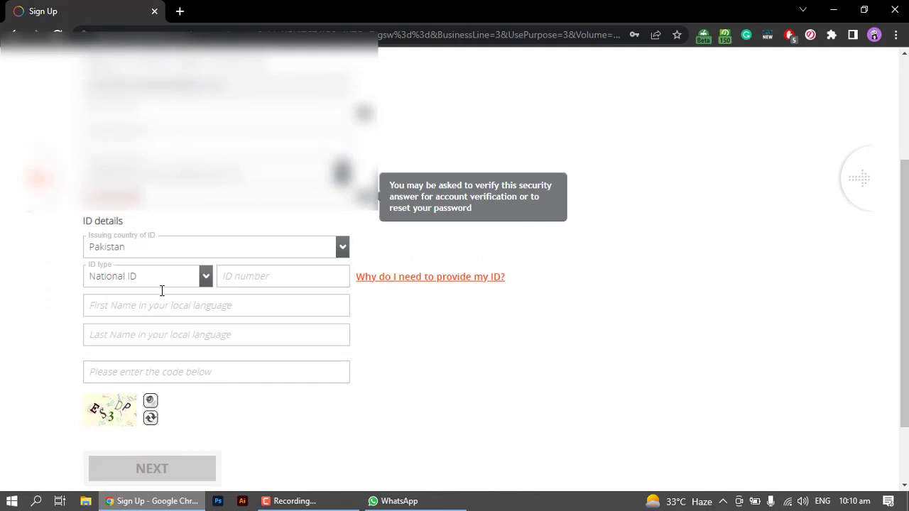
- Set the ID type to National ID and enter the ID number, clearing the required-field error
{"action": "left_click", "coordinate": [253, 285]}
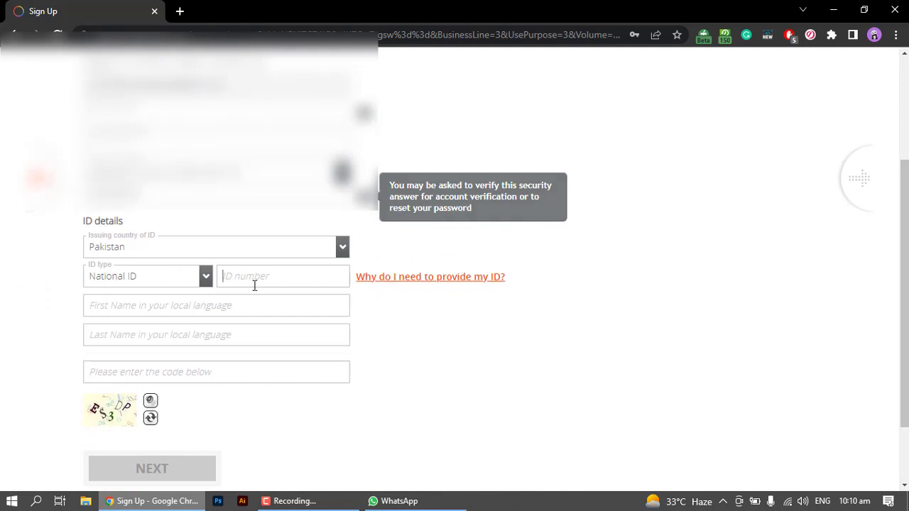
{"action": "left_click", "coordinate": [198, 277]}
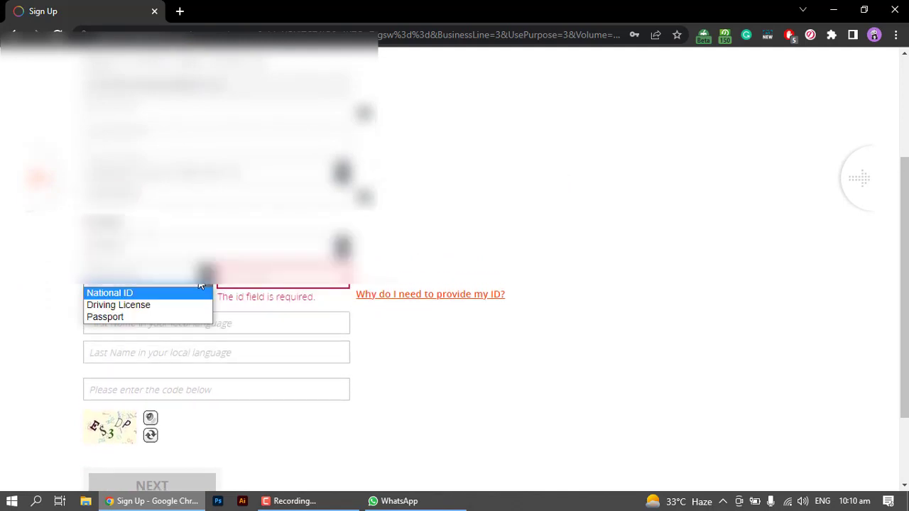
{"action": "left_click", "coordinate": [203, 291]}
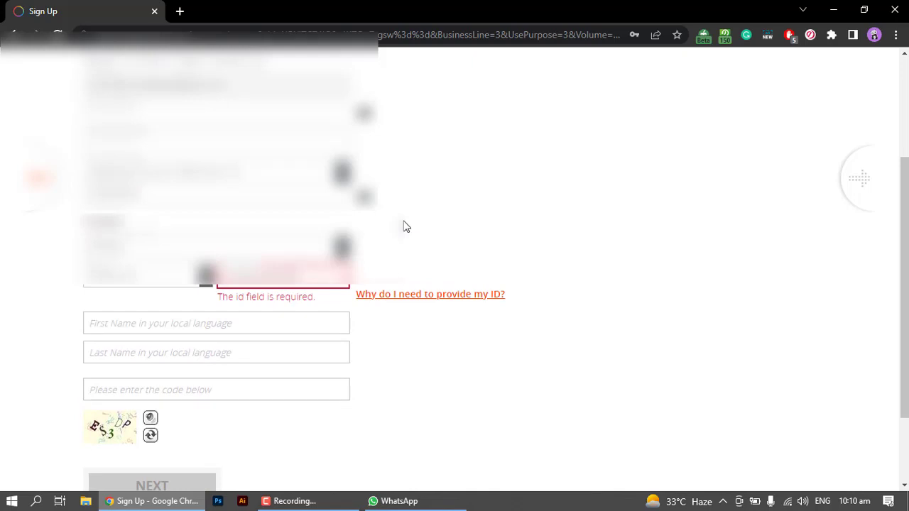
{"action": "left_click", "coordinate": [301, 324]}
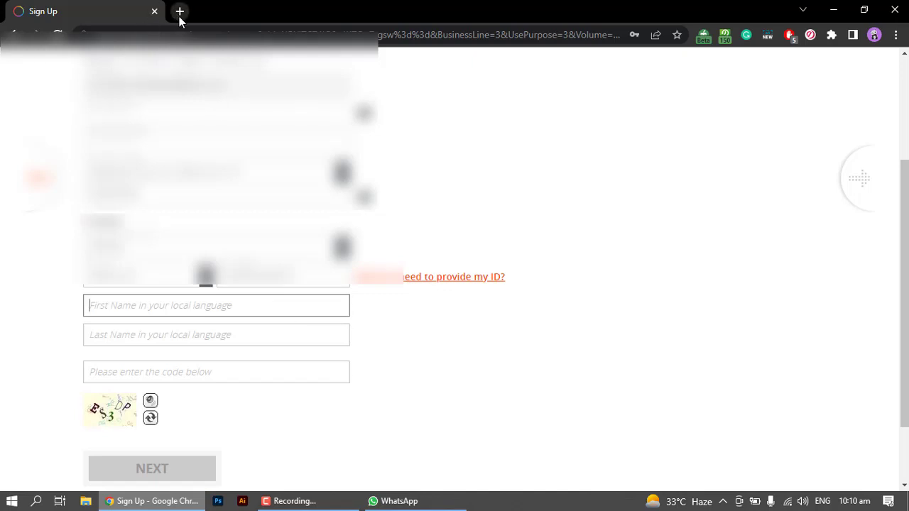
- Translate the user's name from English to Urdu in a new Google tab, then return to Sign Up
{"action": "left_click", "coordinate": [180, 11]}
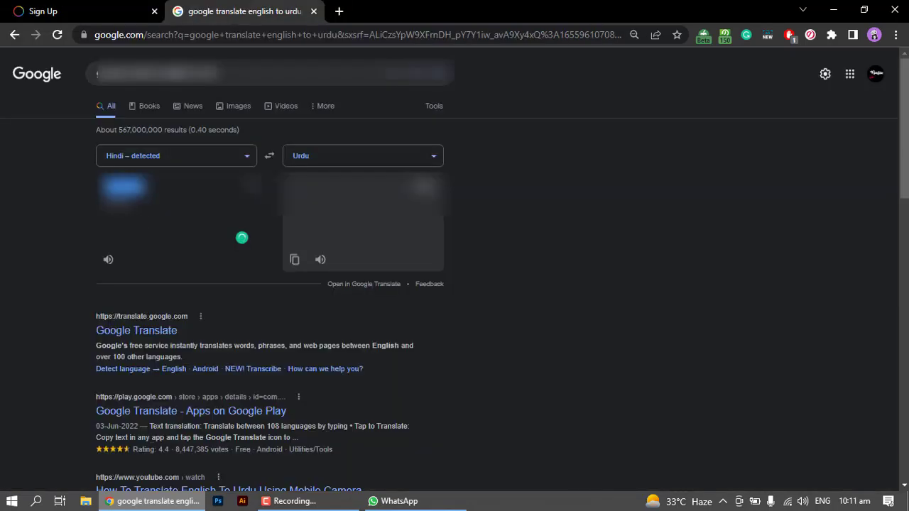
{"action": "type", "text": "hello keval"}
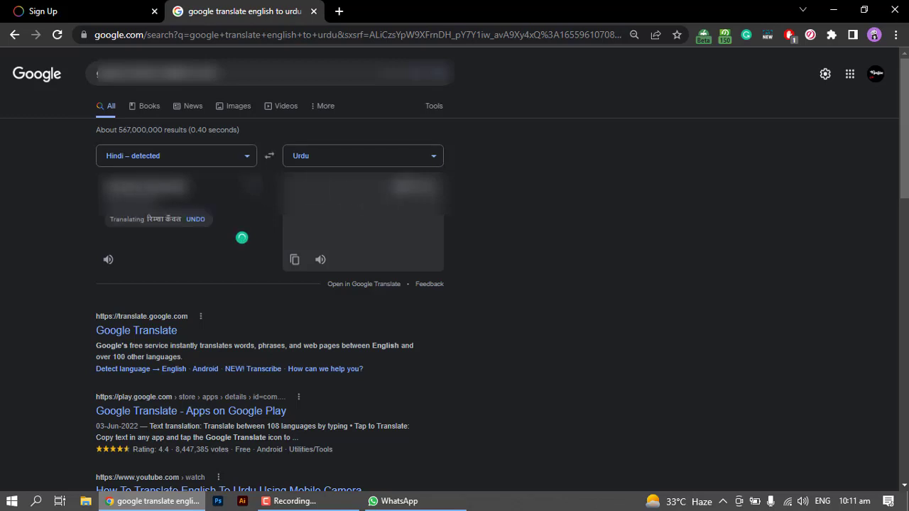
{"action": "left_click", "coordinate": [43, 11]}
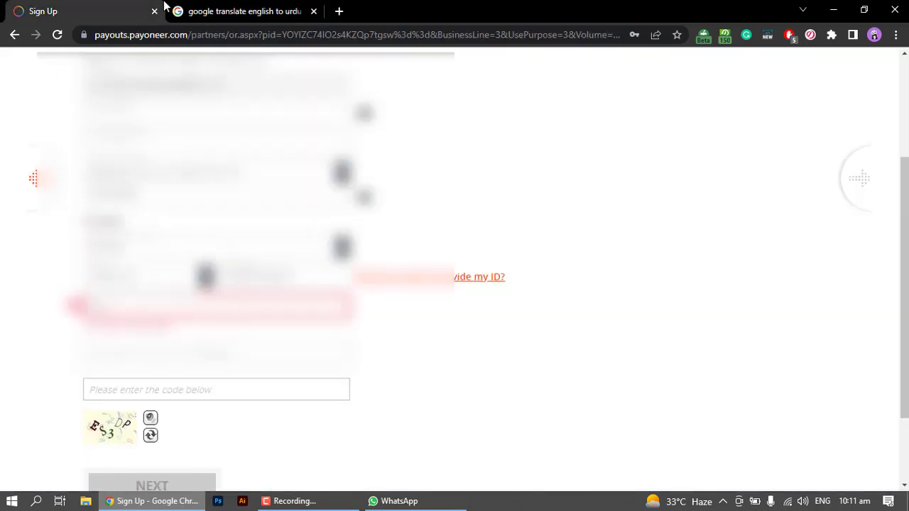
{"action": "left_click", "coordinate": [229, 11]}
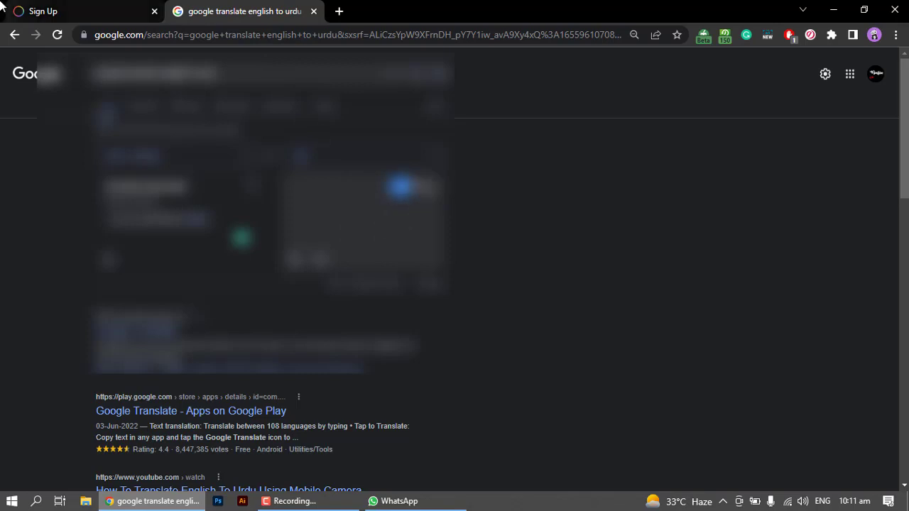
{"action": "left_click", "coordinate": [42, 10]}
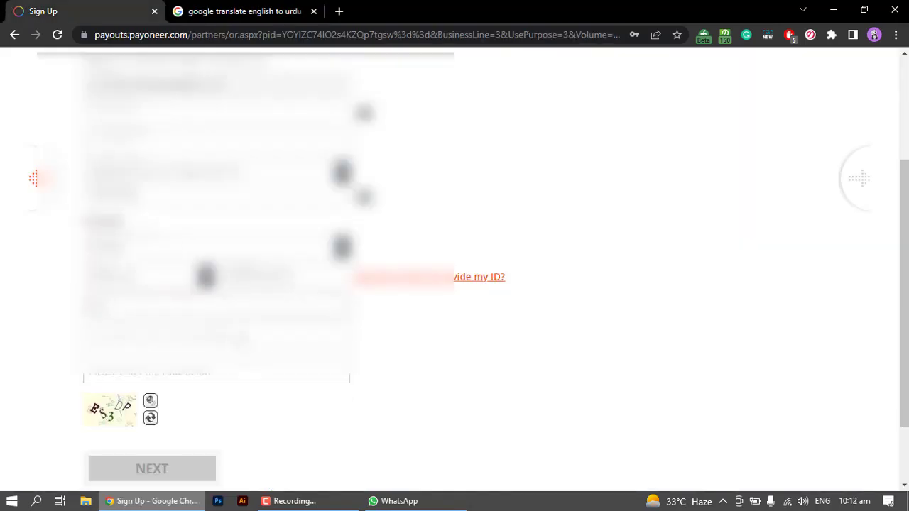
- Enter the captcha code from the image and submit the security step
{"action": "left_click", "coordinate": [216, 377]}
{"action": "type", "text": "es"}
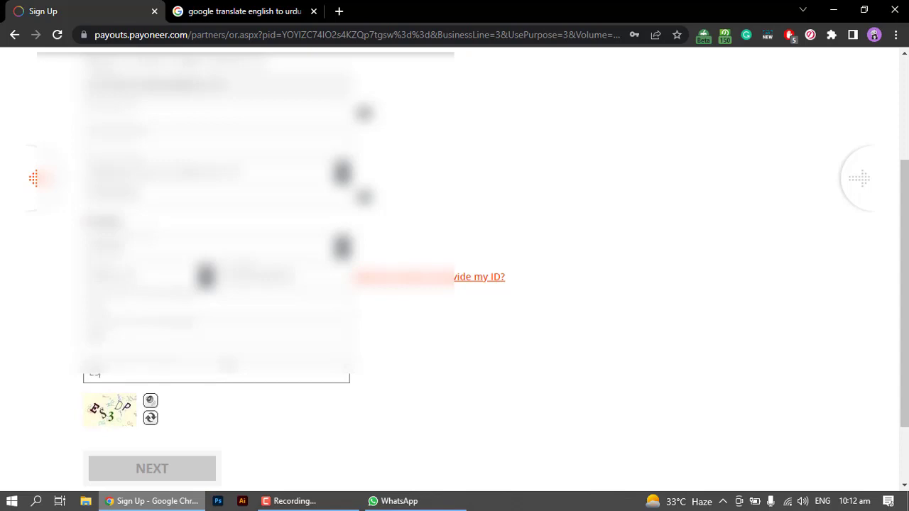
{"action": "type", "text": "3dp"}
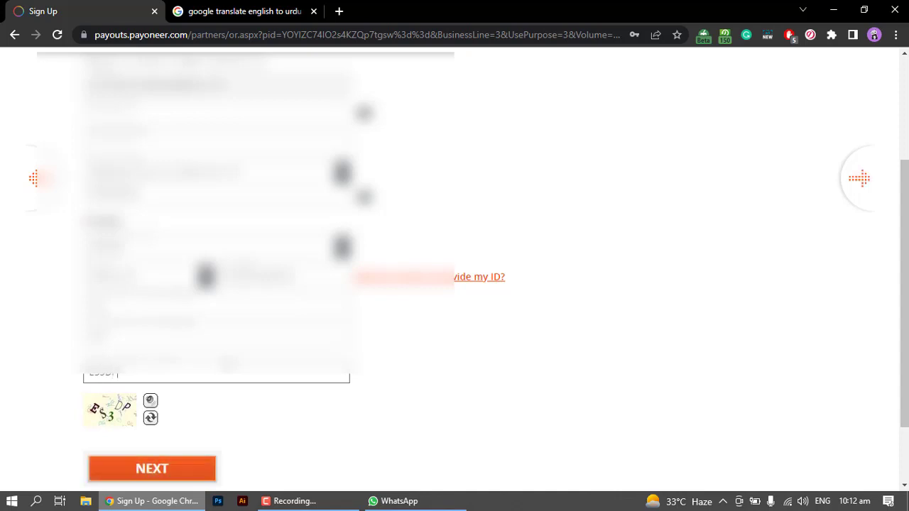
{"action": "left_click", "coordinate": [189, 468]}
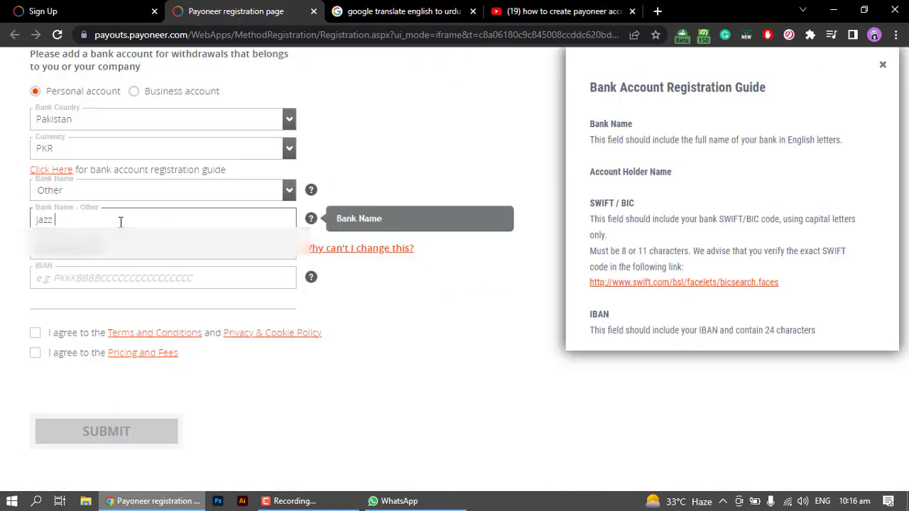
- Complete bank name Jazz Cash, paste the IBAN, and accept Pricing and Fees plus Terms and Conditions
{"action": "type", "text": "Cash"}
{"action": "left_click", "coordinate": [97, 276]}
{"action": "key", "text": "ctrl+v"}
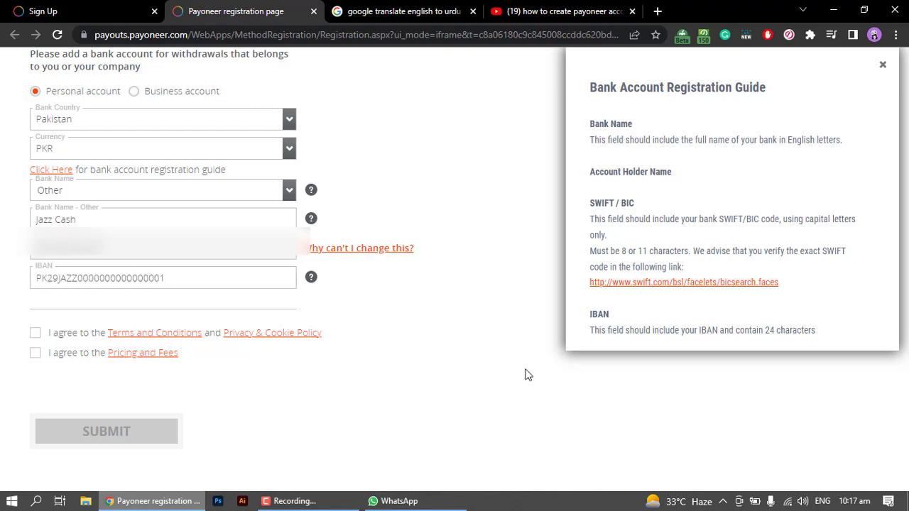
{"action": "left_click", "coordinate": [62, 355]}
{"action": "left_click", "coordinate": [64, 335]}
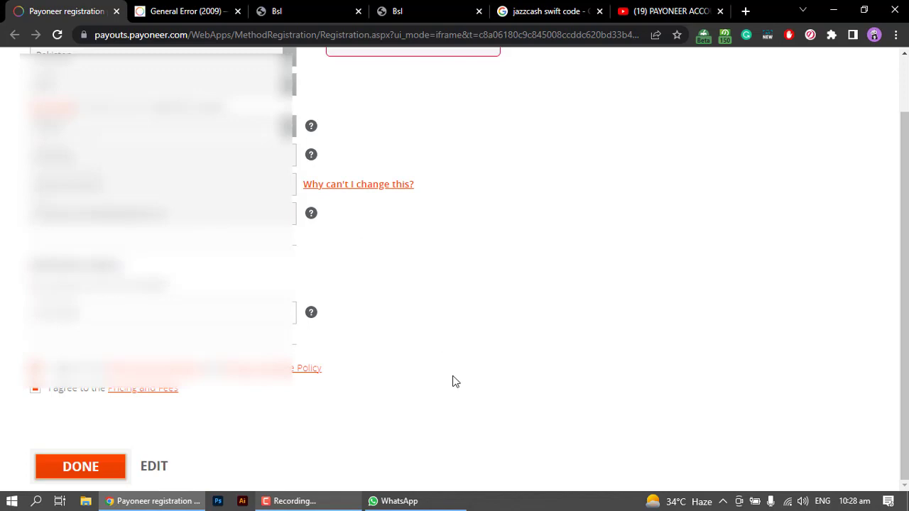
- Resubmit the bank account details with DONE, which again returns General Error (2009)
{"action": "scroll", "coordinate": [403, 402], "scroll_direction": "up", "scroll_amount": 1}
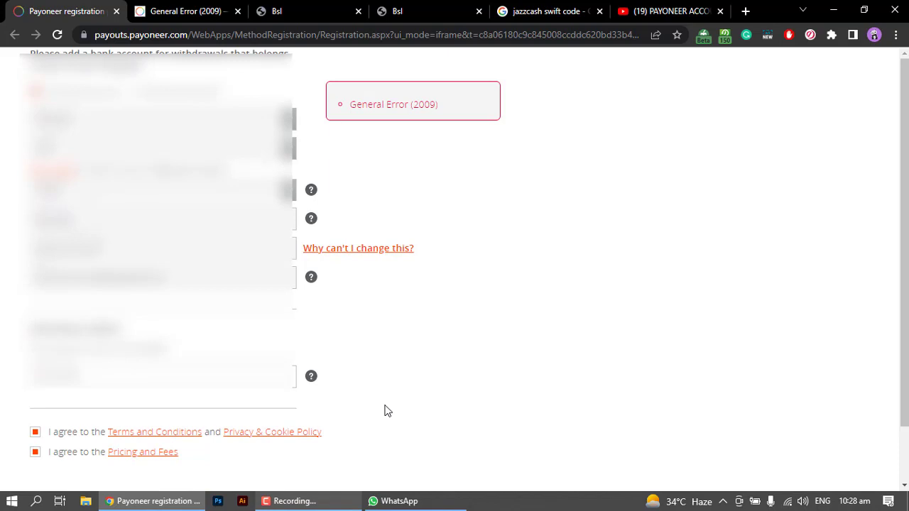
{"action": "scroll", "coordinate": [387, 411], "scroll_direction": "down", "scroll_amount": 1}
{"action": "left_click", "coordinate": [97, 461]}
- Read the General Error 2009 post in the Payoneer Community thread
{"action": "left_click", "coordinate": [212, 10]}
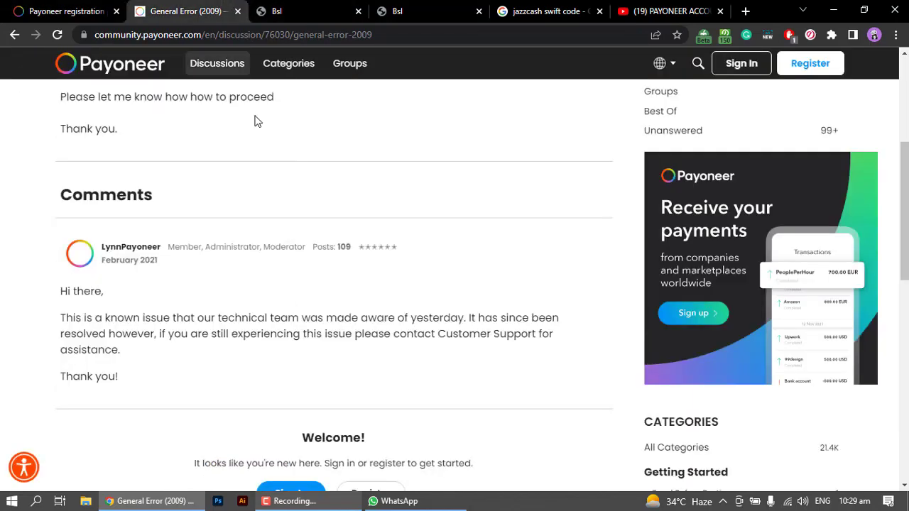
{"action": "scroll", "coordinate": [282, 186], "scroll_direction": "up", "scroll_amount": 2}
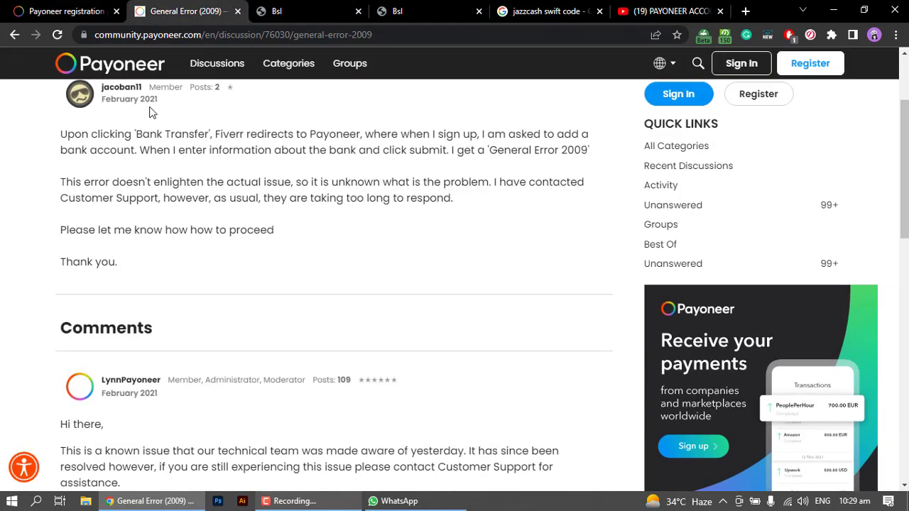
{"action": "scroll", "coordinate": [164, 140], "scroll_direction": "up", "scroll_amount": 1}
{"action": "scroll", "coordinate": [174, 152], "scroll_direction": "down", "scroll_amount": 2}
{"action": "scroll", "coordinate": [284, 198], "scroll_direction": "up", "scroll_amount": 2}
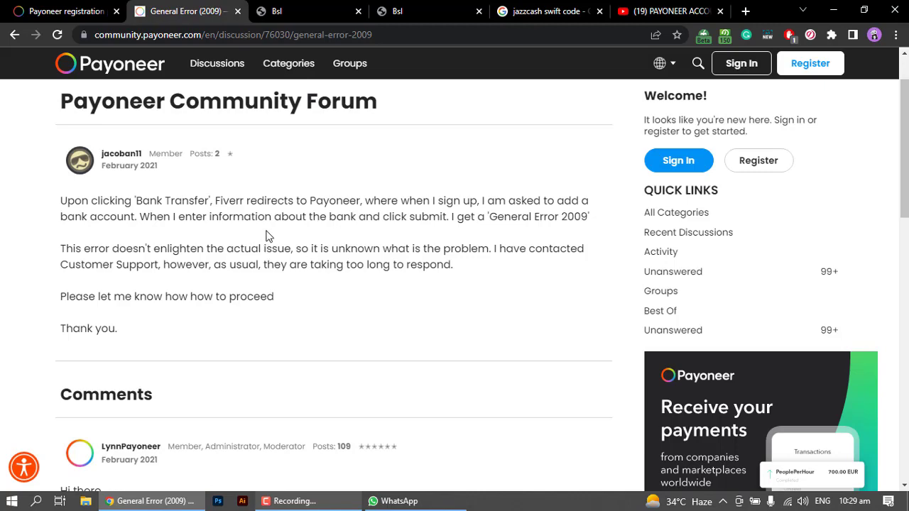
{"action": "scroll", "coordinate": [269, 236], "scroll_direction": "down", "scroll_amount": 4}
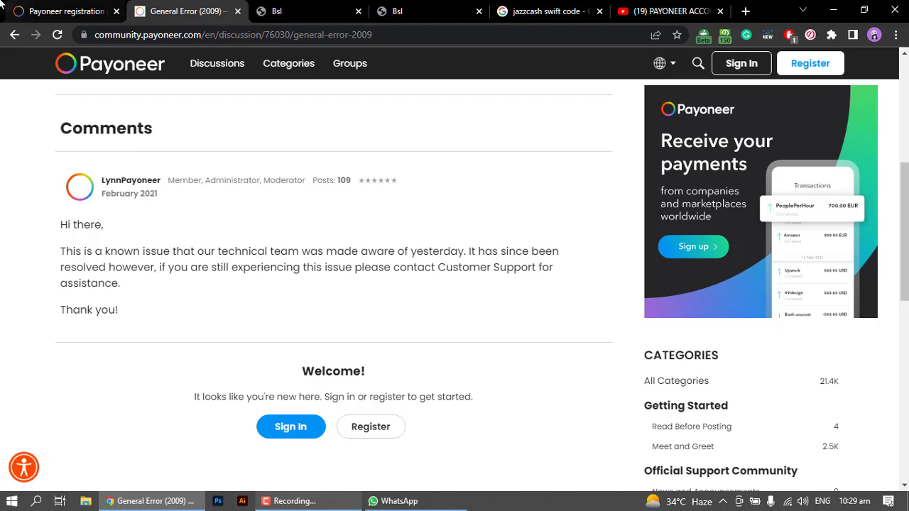
- Recheck the bank registration form, then return to the thread to read the moderator's reply
{"action": "left_click", "coordinate": [65, 11]}
{"action": "scroll", "coordinate": [78, 403], "scroll_direction": "down", "scroll_amount": 1}
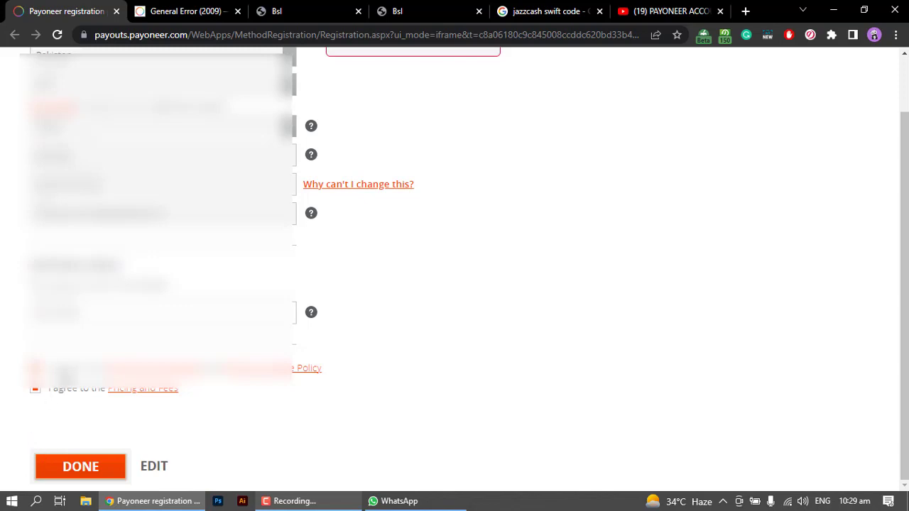
{"action": "scroll", "coordinate": [66, 376], "scroll_direction": "up", "scroll_amount": 1}
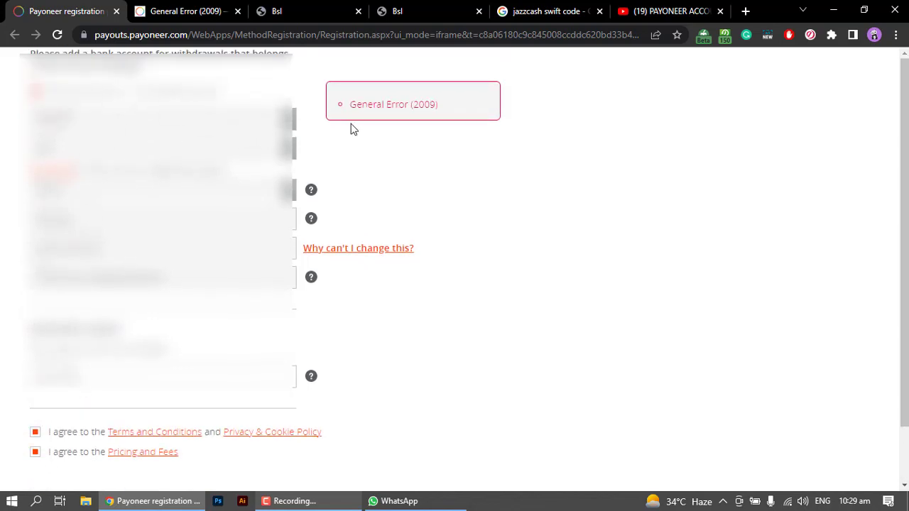
{"action": "left_click", "coordinate": [179, 8]}
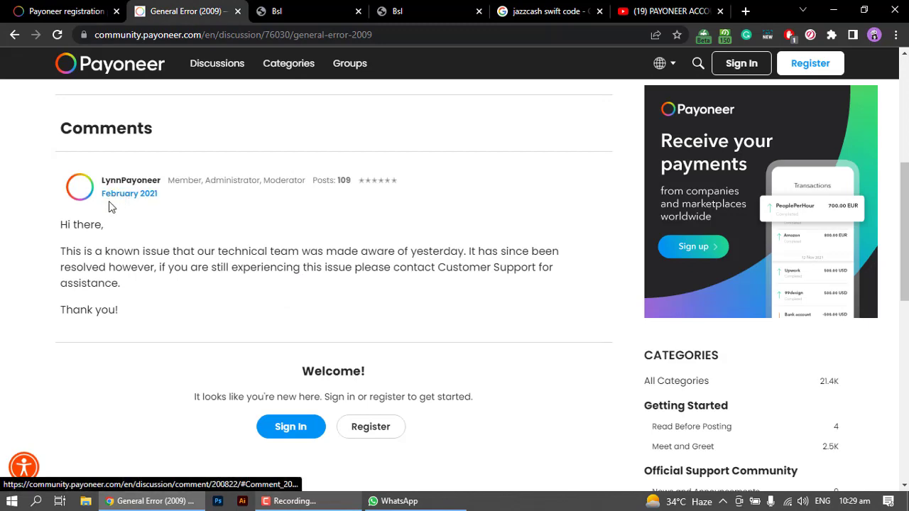
{"action": "scroll", "coordinate": [135, 254], "scroll_direction": "down", "scroll_amount": 5}
{"action": "scroll", "coordinate": [136, 254], "scroll_direction": "up", "scroll_amount": 5}
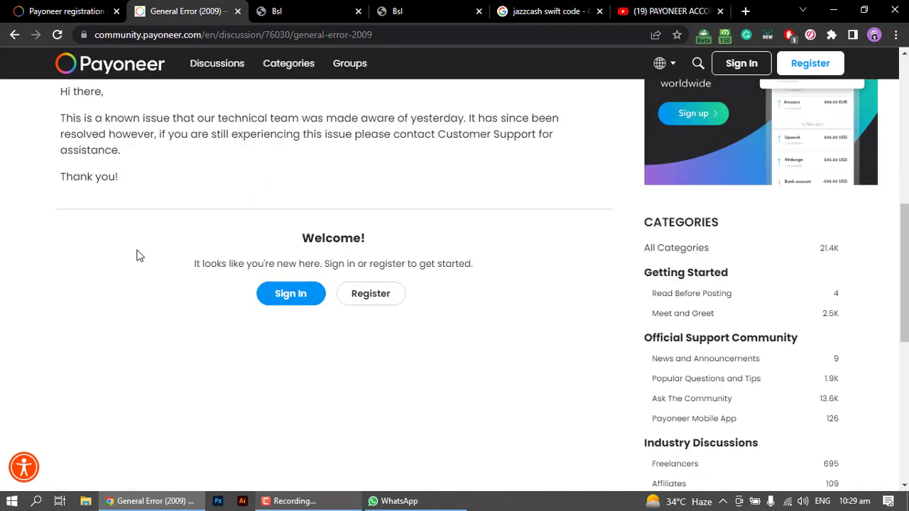